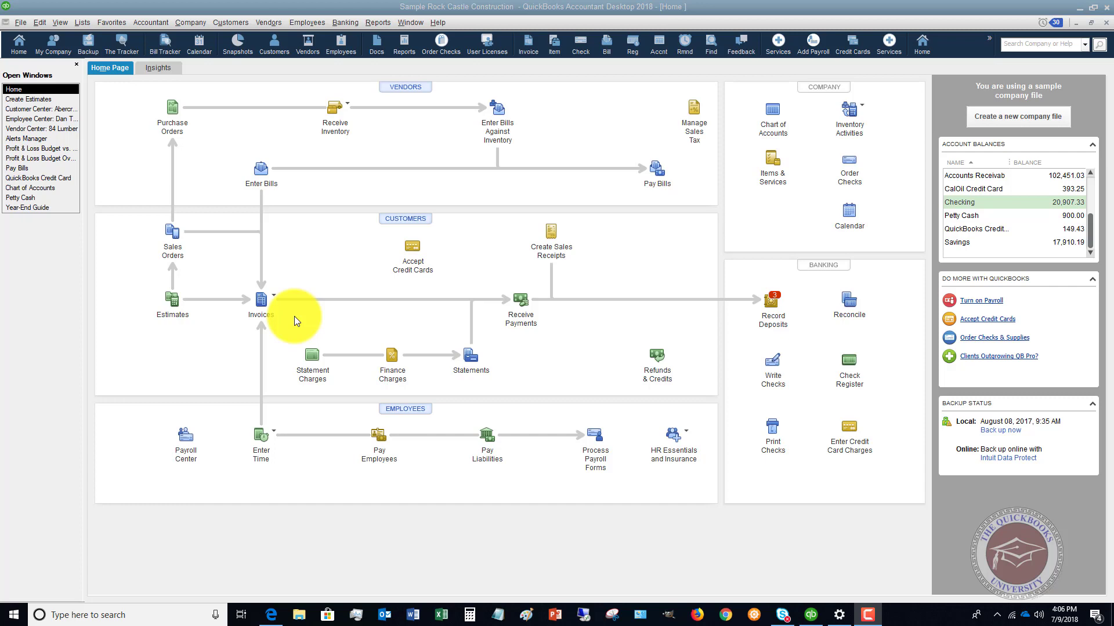
- Check Use class tracking for transactions and Prompt to assign classes in Accounting company preferences
click(40, 25)
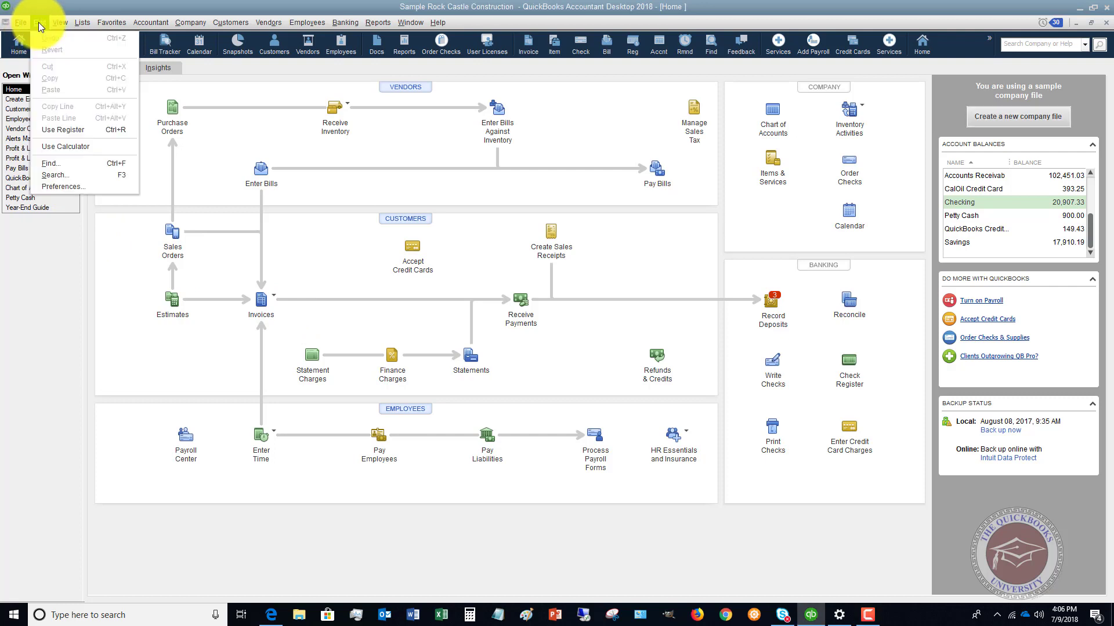
click(68, 187)
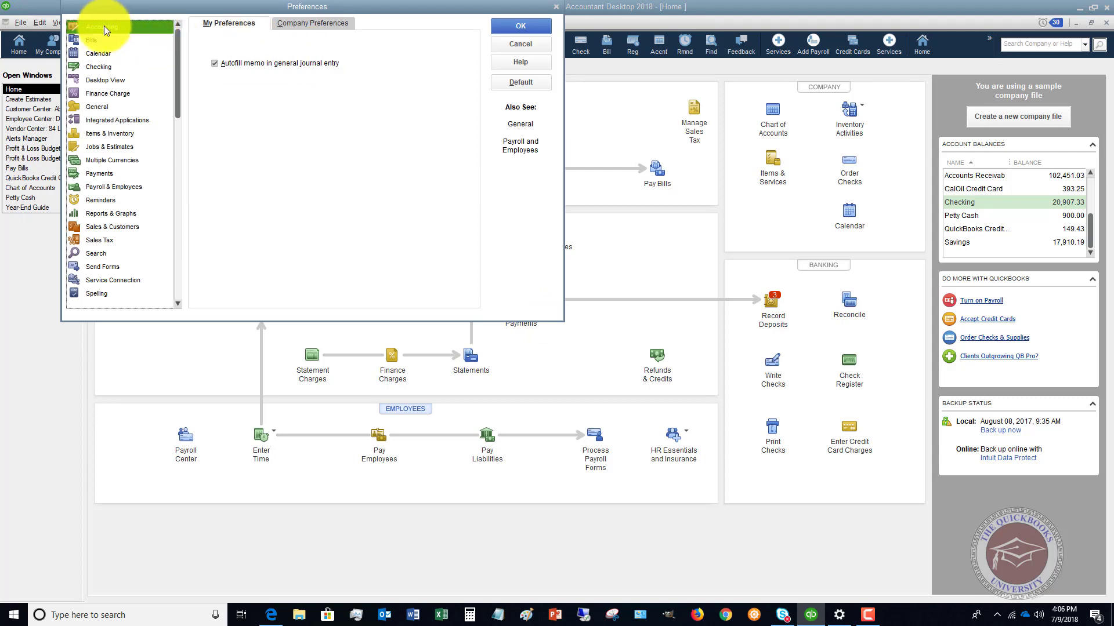
click(318, 22)
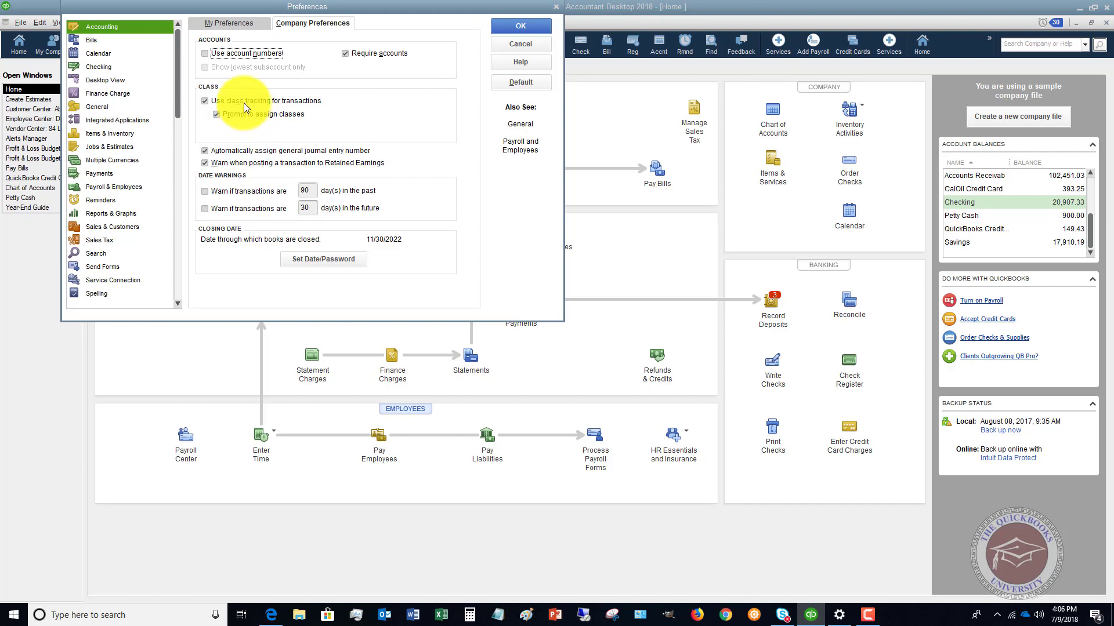
click(515, 29)
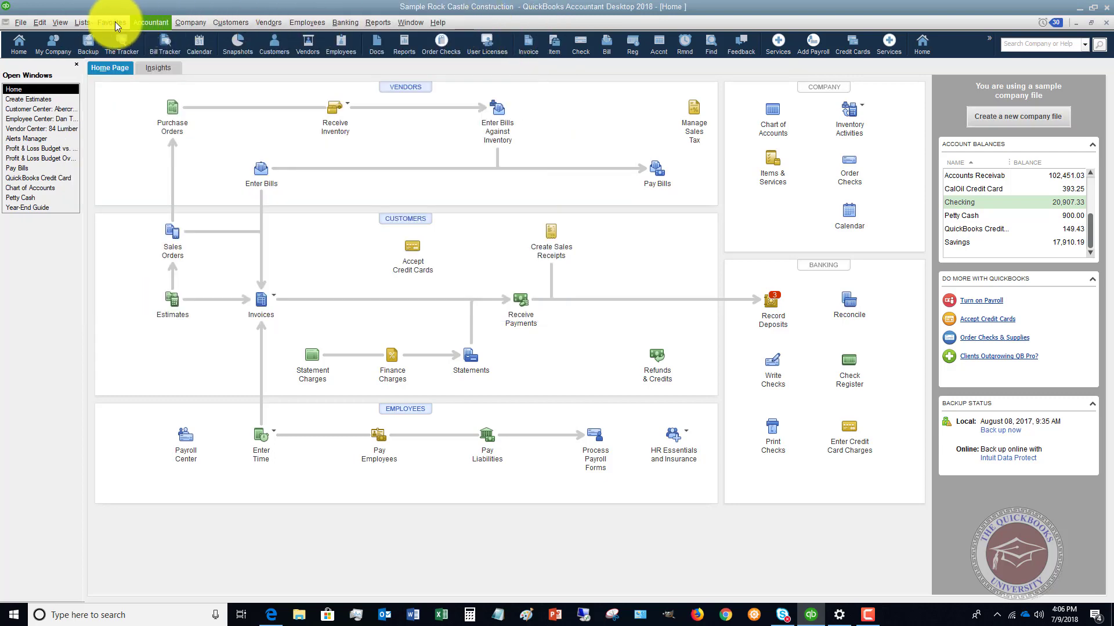
- Review the New Construction, Remodel and Overhead classes in the Class List, then return Home
click(88, 22)
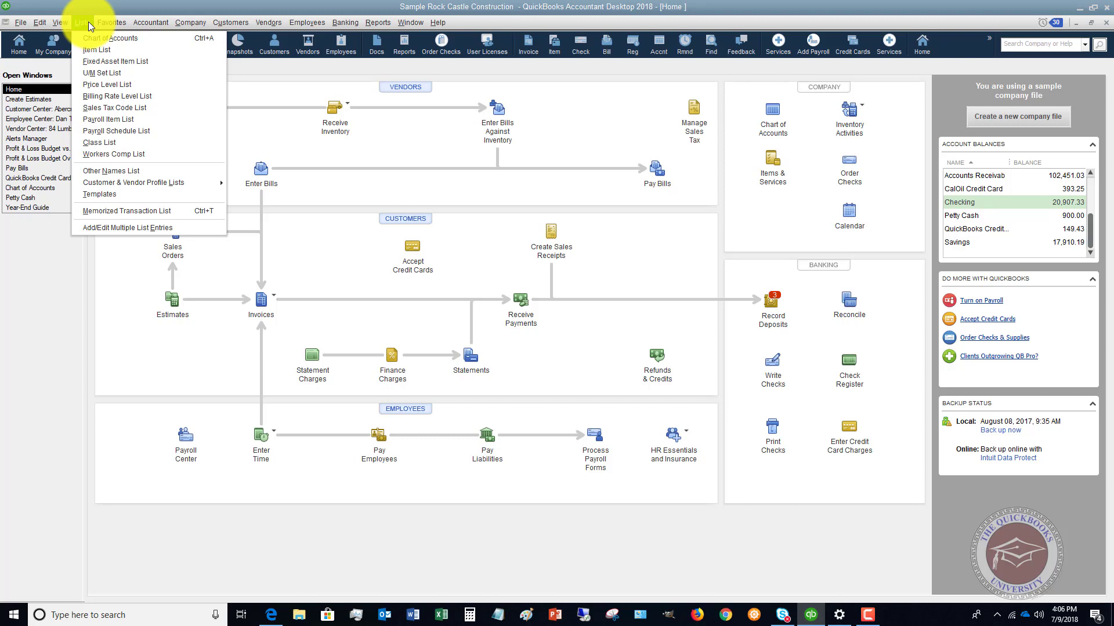
click(103, 142)
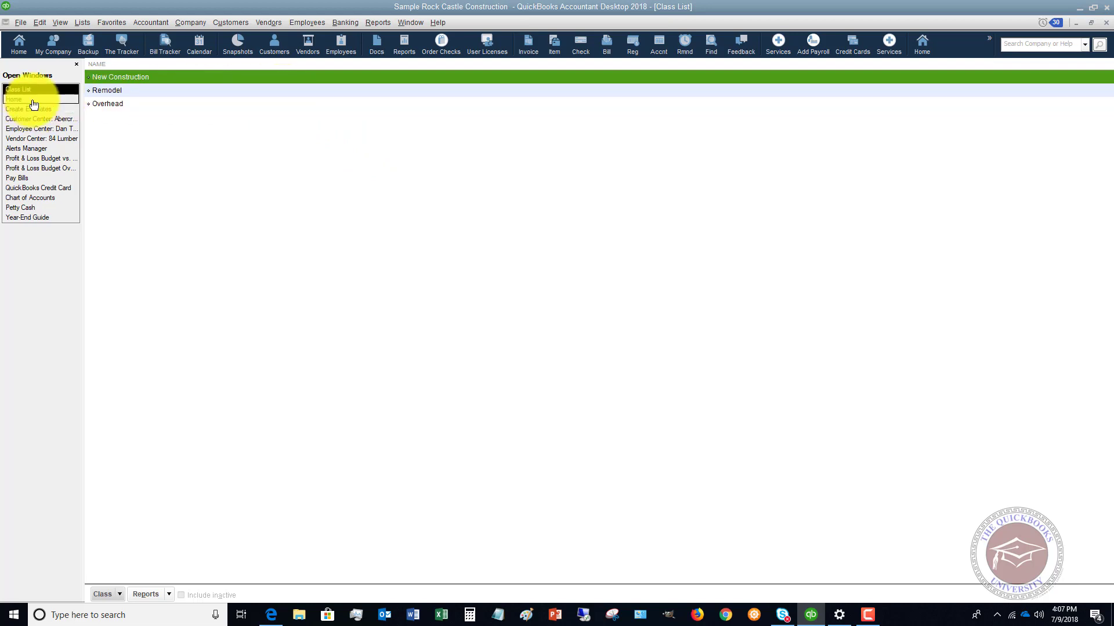
click(34, 102)
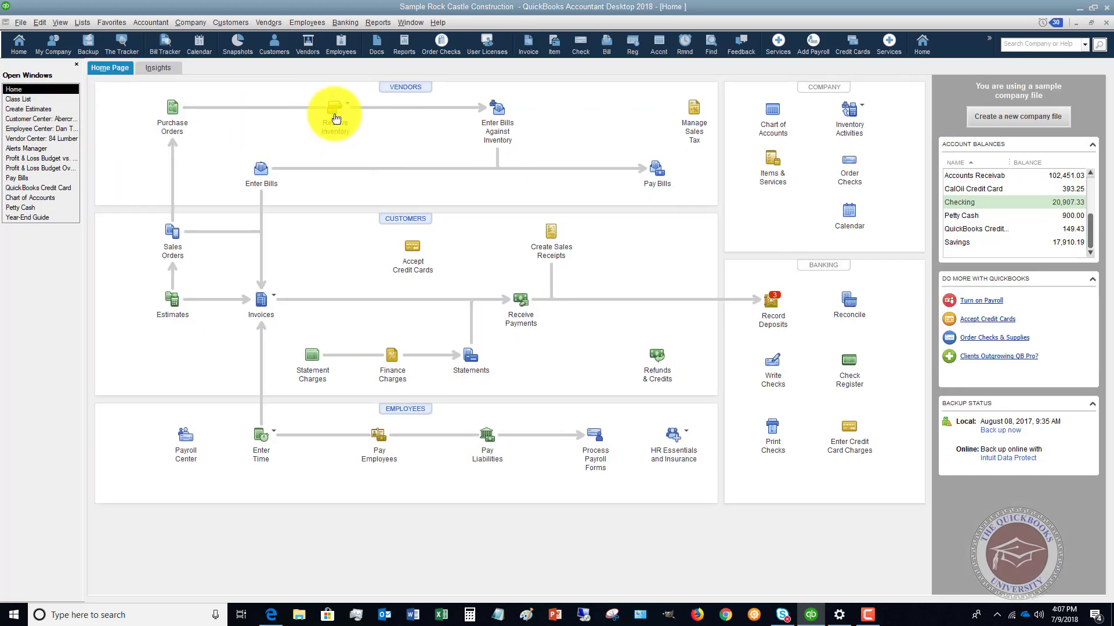
- Start an invoice for the Family Room job, excluding billable time, in the Remodel class
click(222, 26)
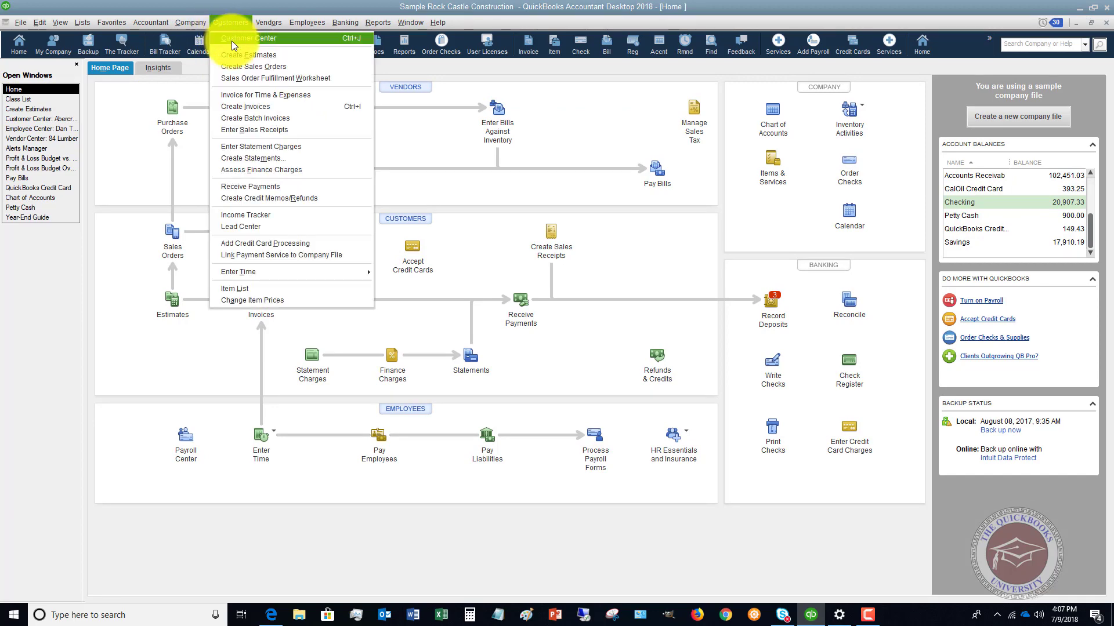
click(239, 105)
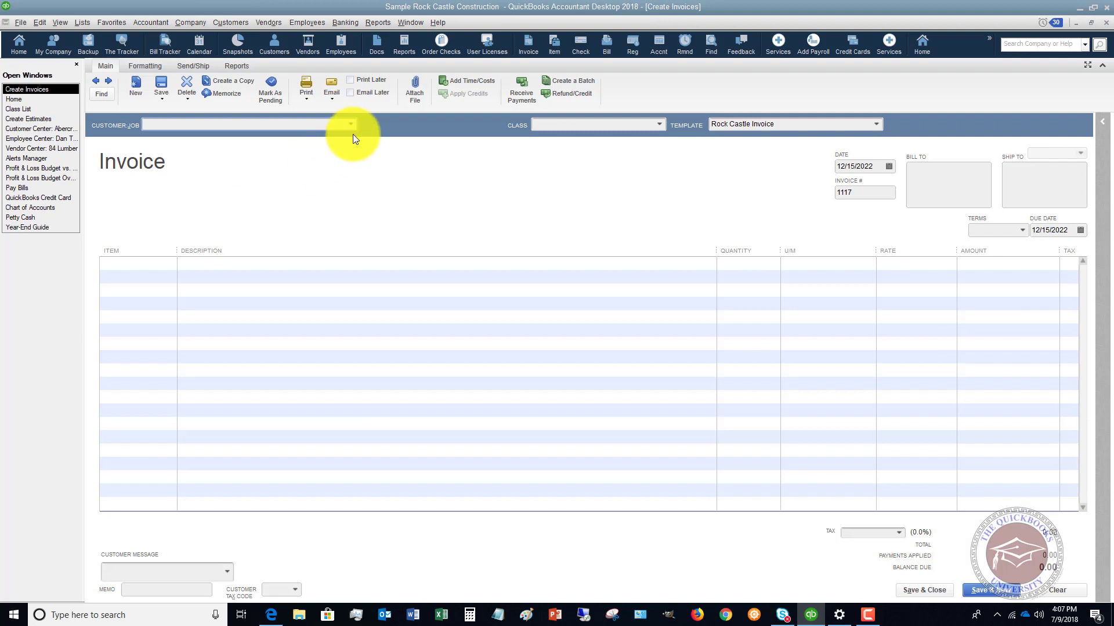
click(353, 127)
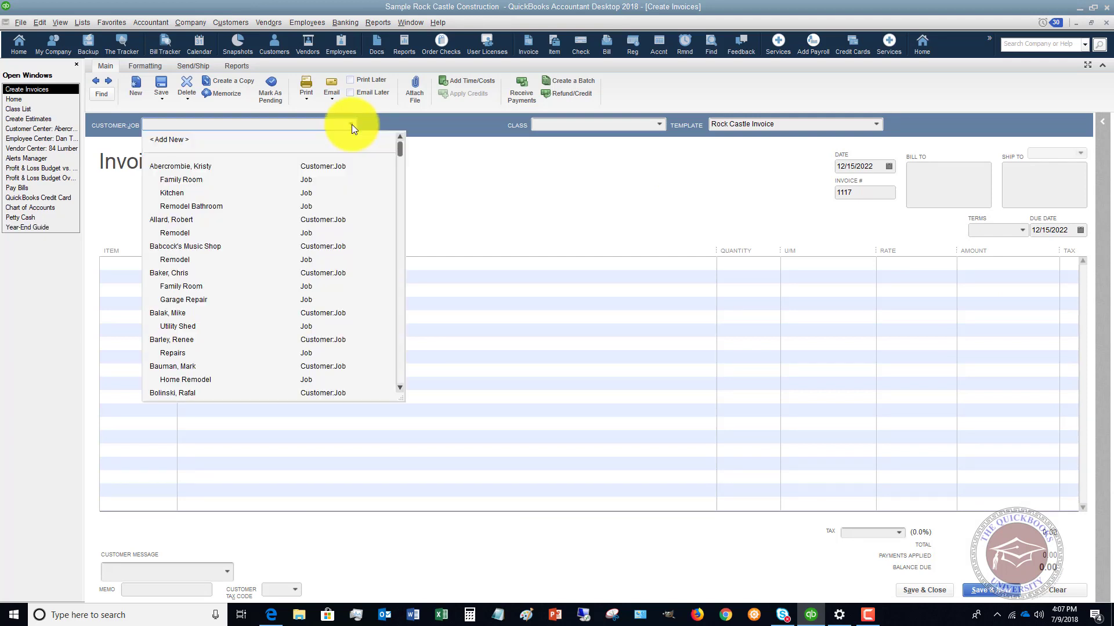
click(193, 179)
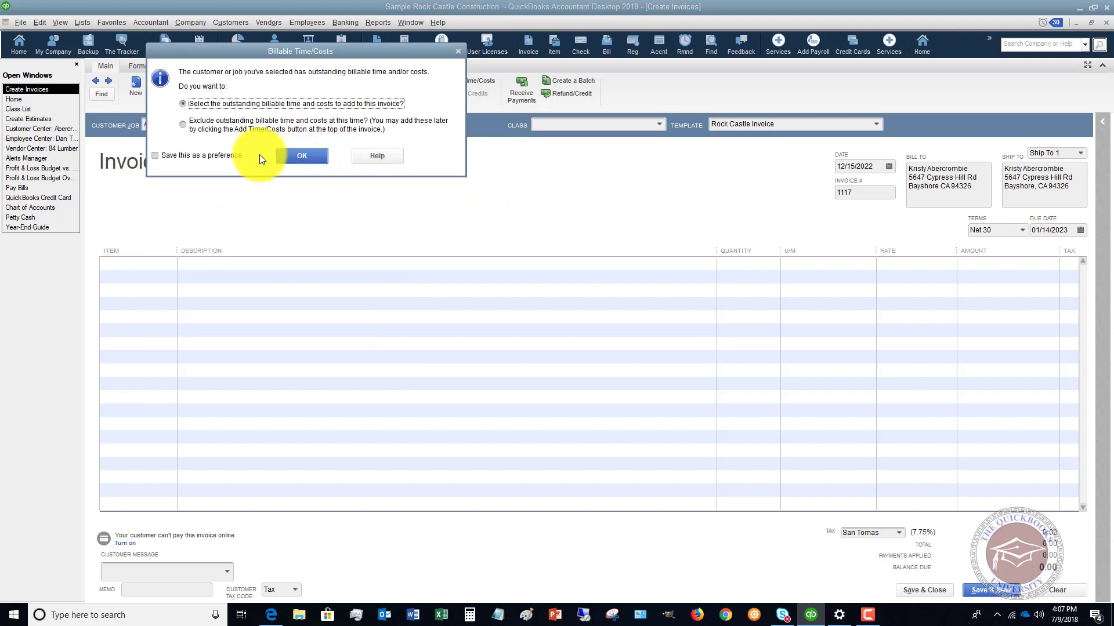
click(256, 123)
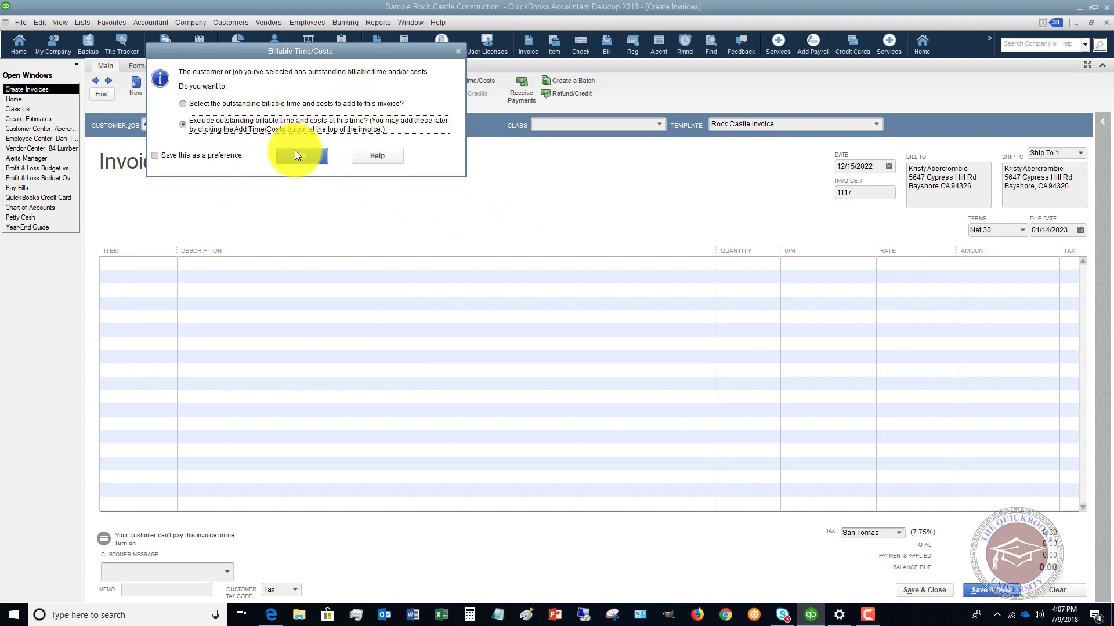
click(297, 154)
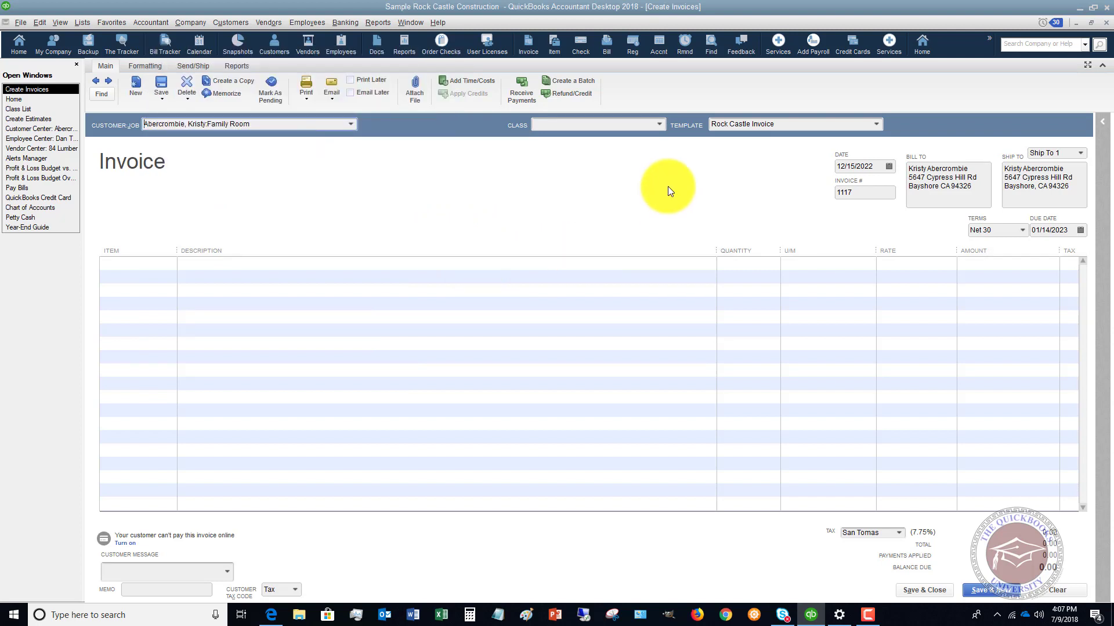
click(660, 125)
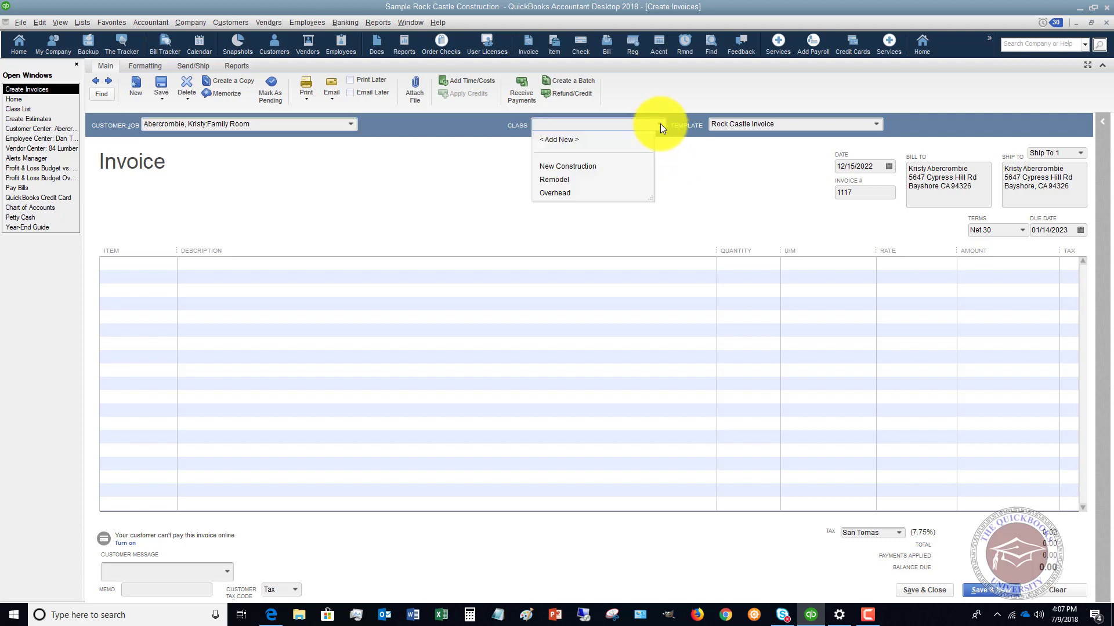
click(558, 180)
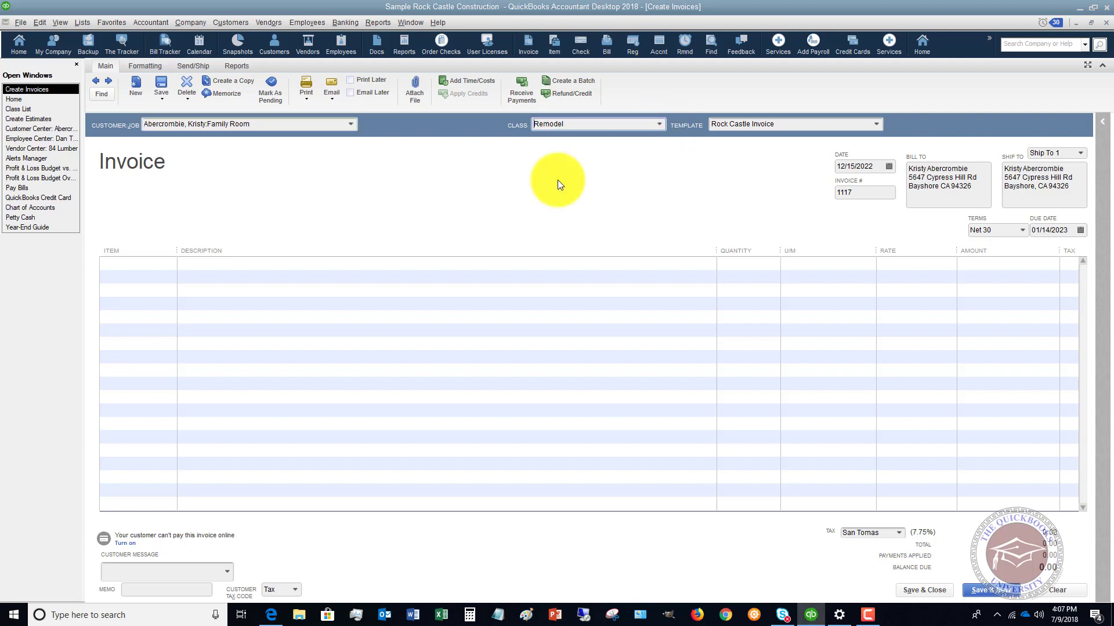
- Bill 15 hours of Planning on the first line and save the 900.00 invoice
click(155, 262)
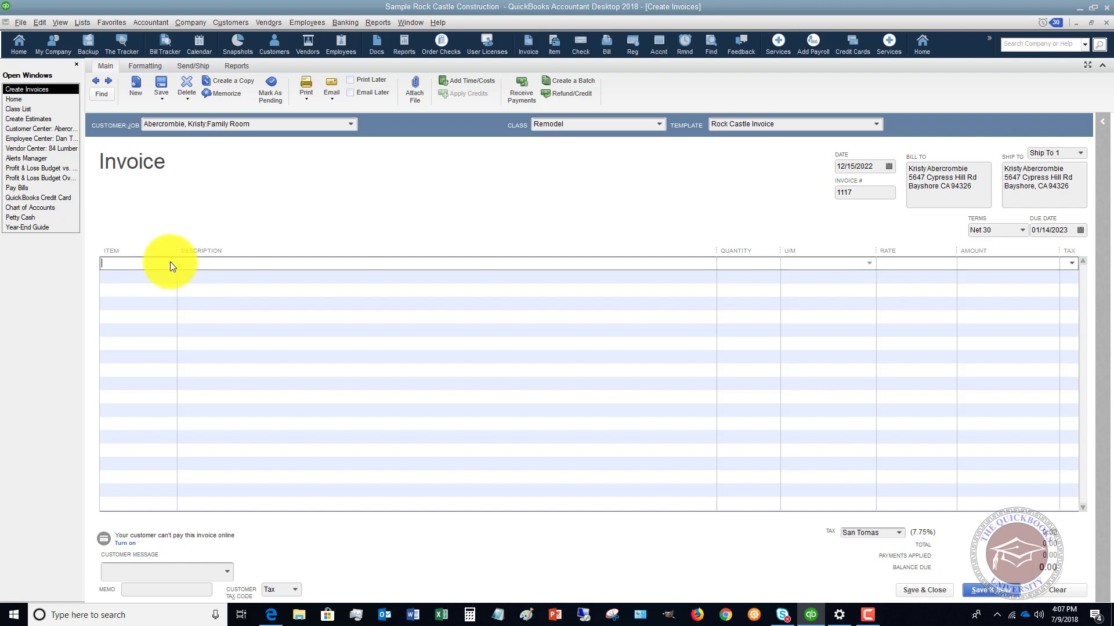
click(169, 262)
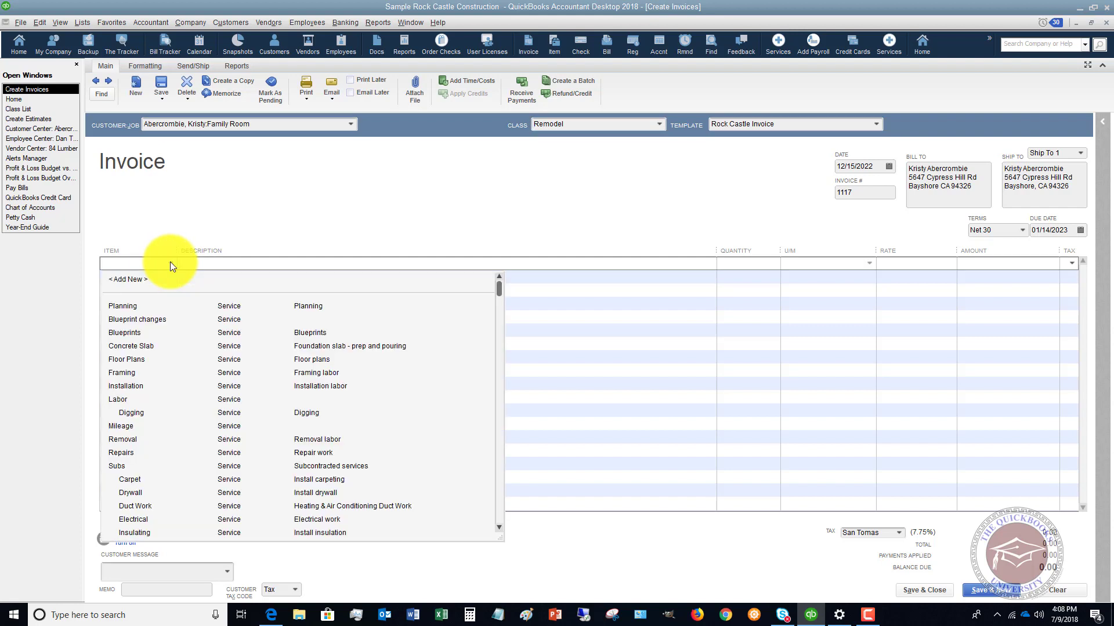
click(132, 306)
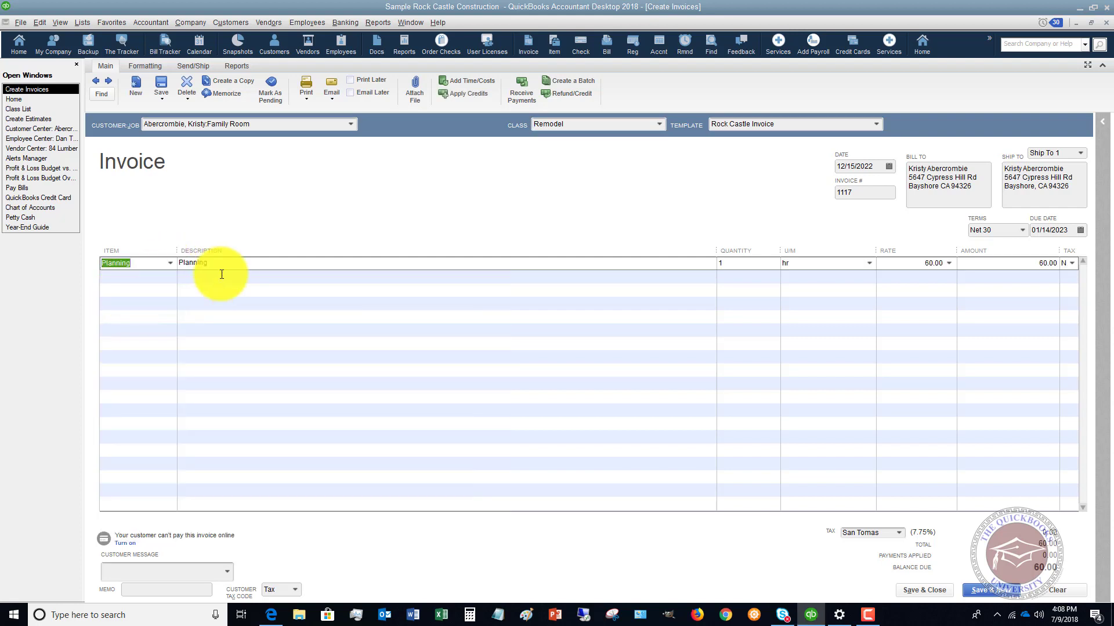
click(736, 265)
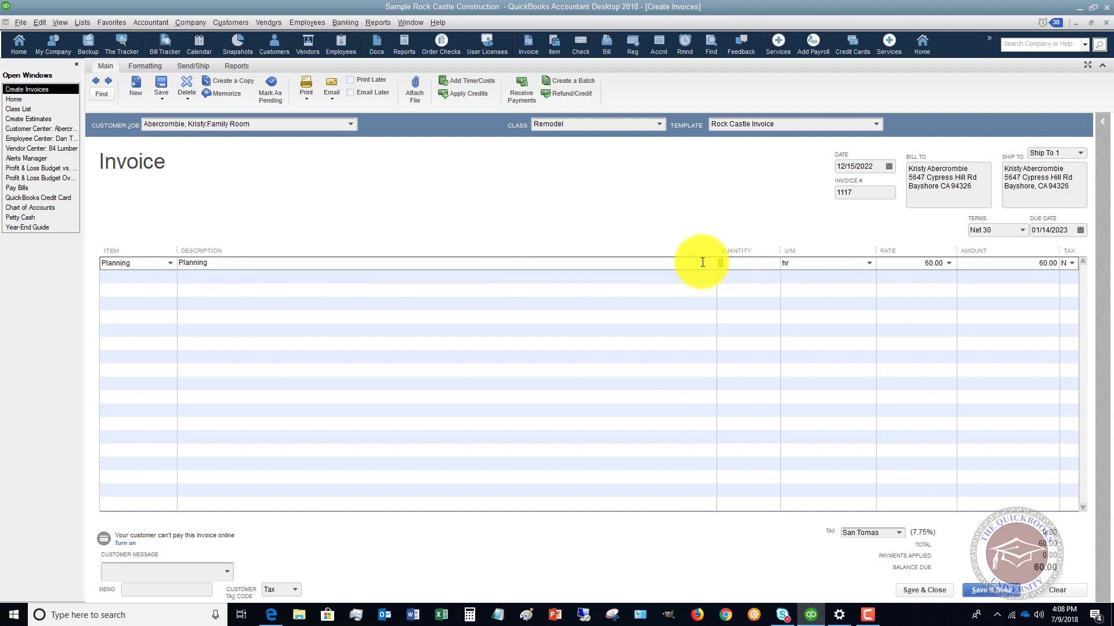
text(15 hr)
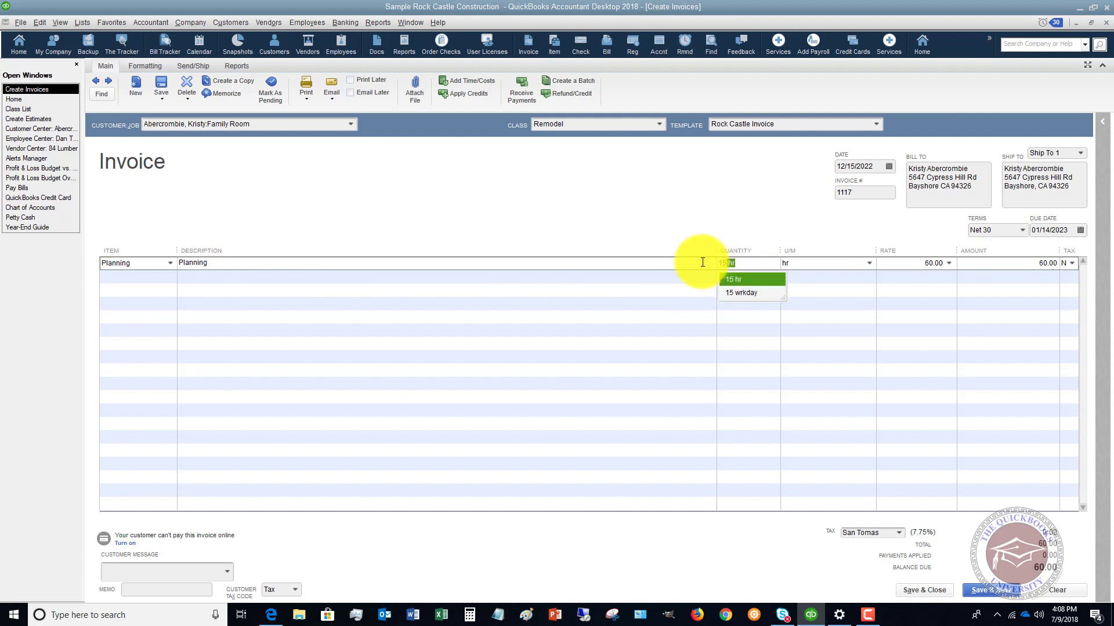
key(Tab)
key(Tab)
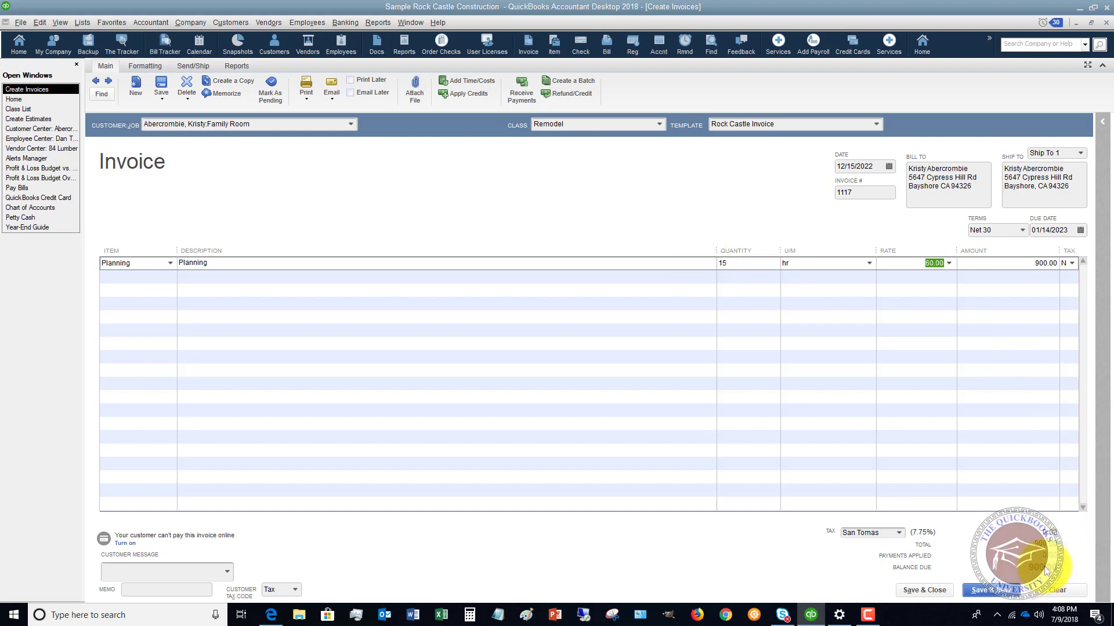
click(925, 590)
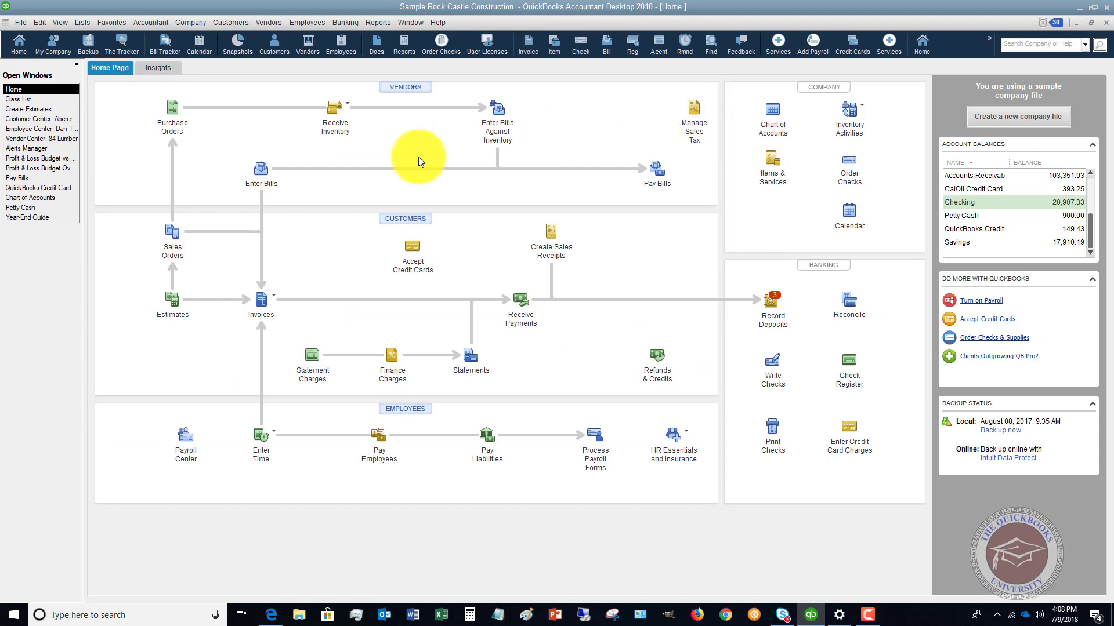
- Start a bill from Daigle Lighting, declining open purchase orders, with amount due 425.00
click(269, 23)
click(280, 67)
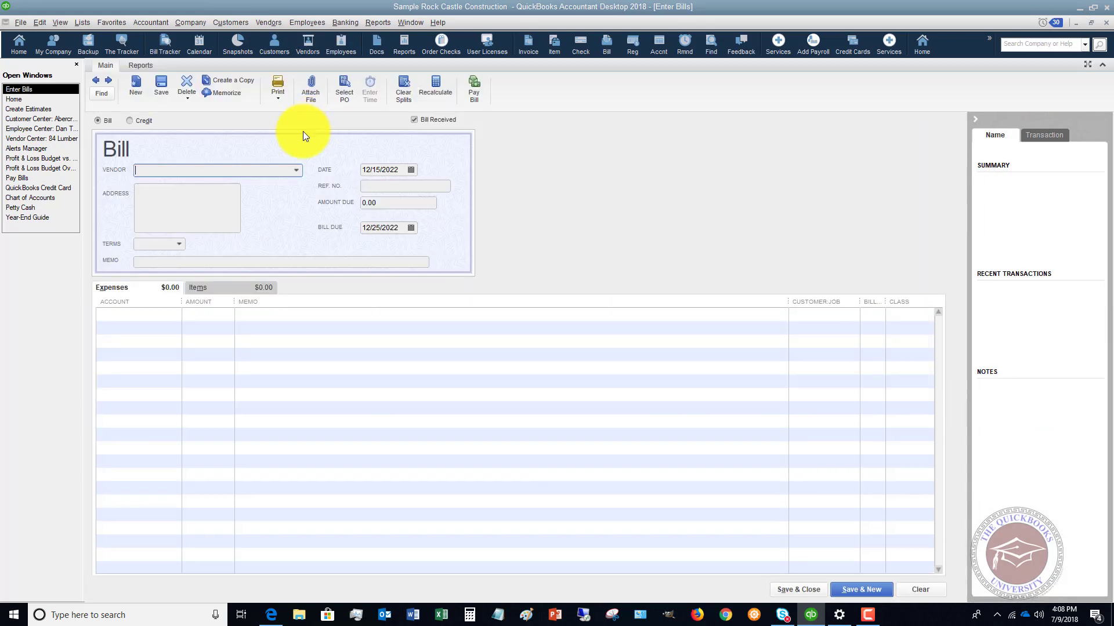
click(295, 170)
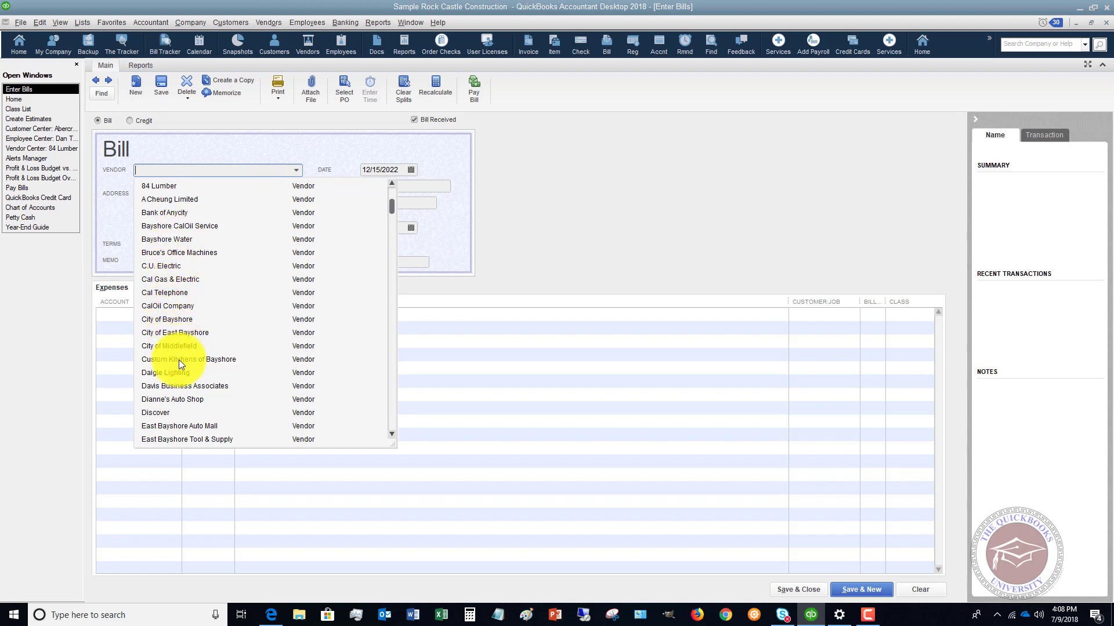
click(171, 373)
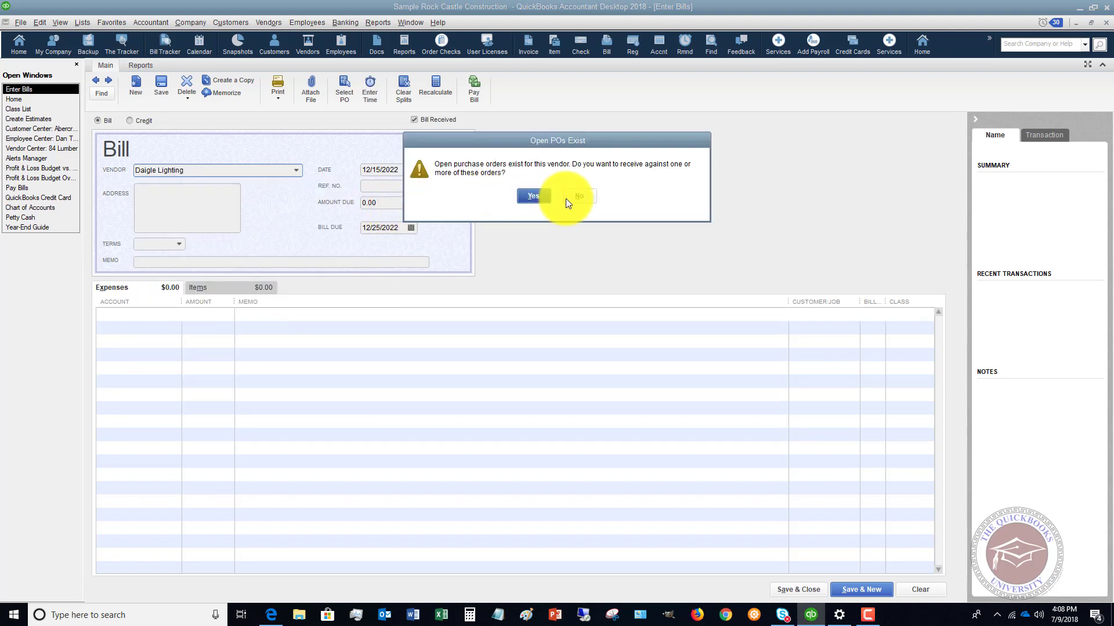
click(583, 196)
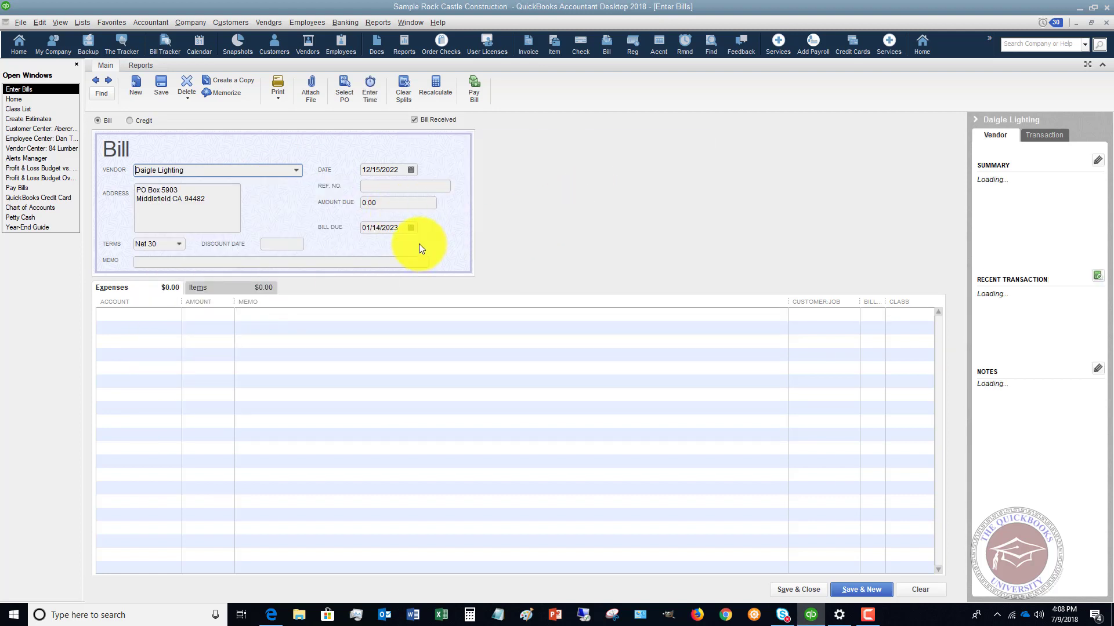
click(393, 202)
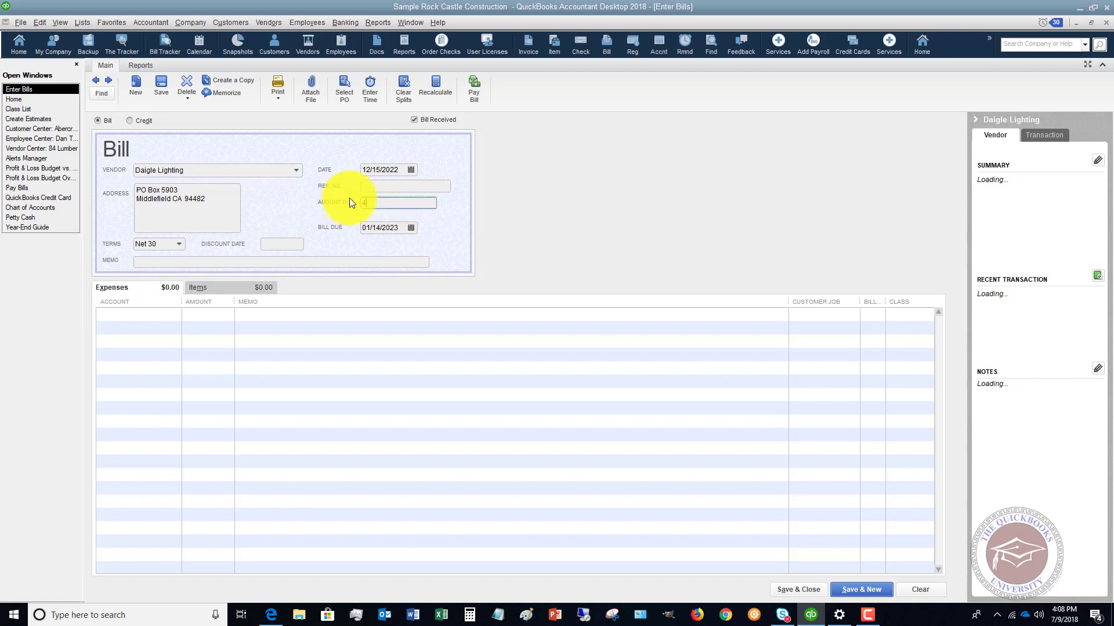
key(Tab)
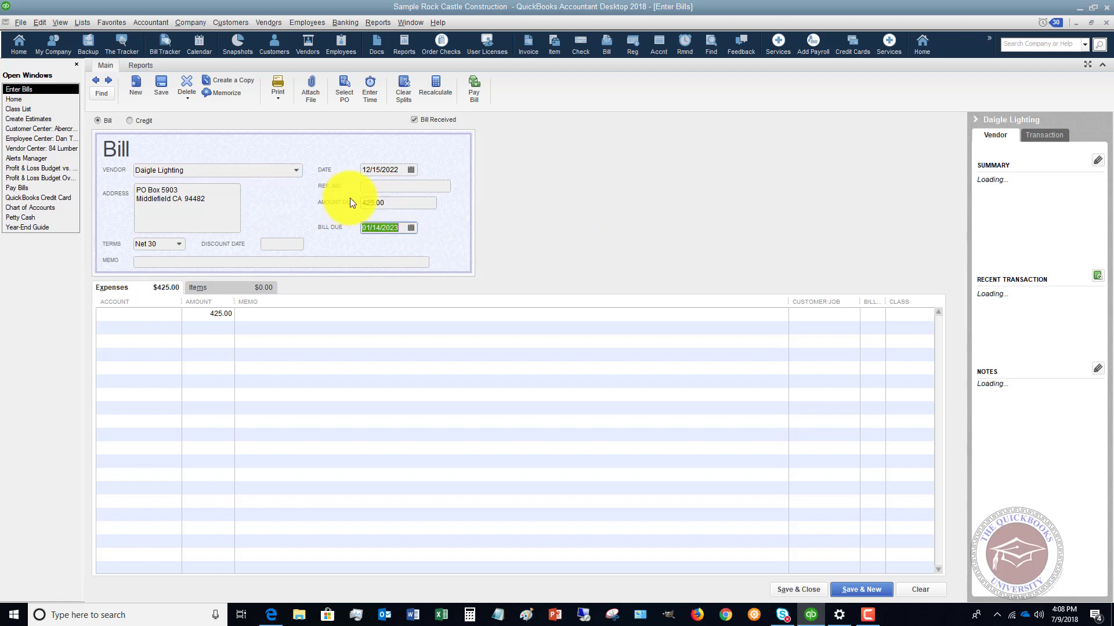
- Charge the expense to Job Materials, billable to a customer, class Remodel, and save the bill
click(177, 316)
click(175, 315)
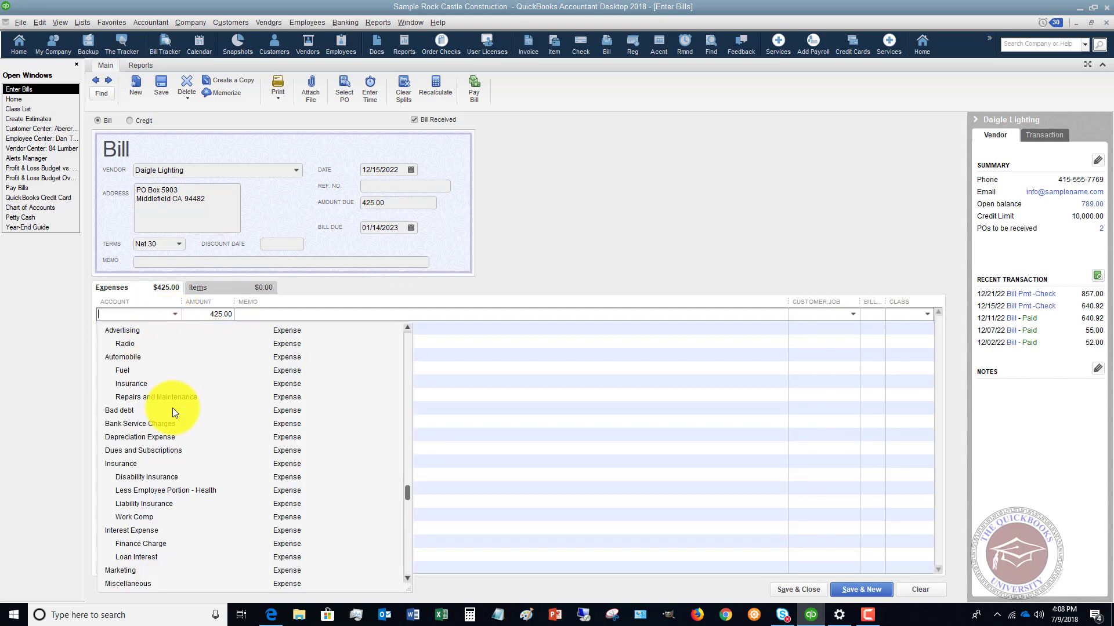
scroll(220, 389, up, 3)
scroll(205, 381, up, 1)
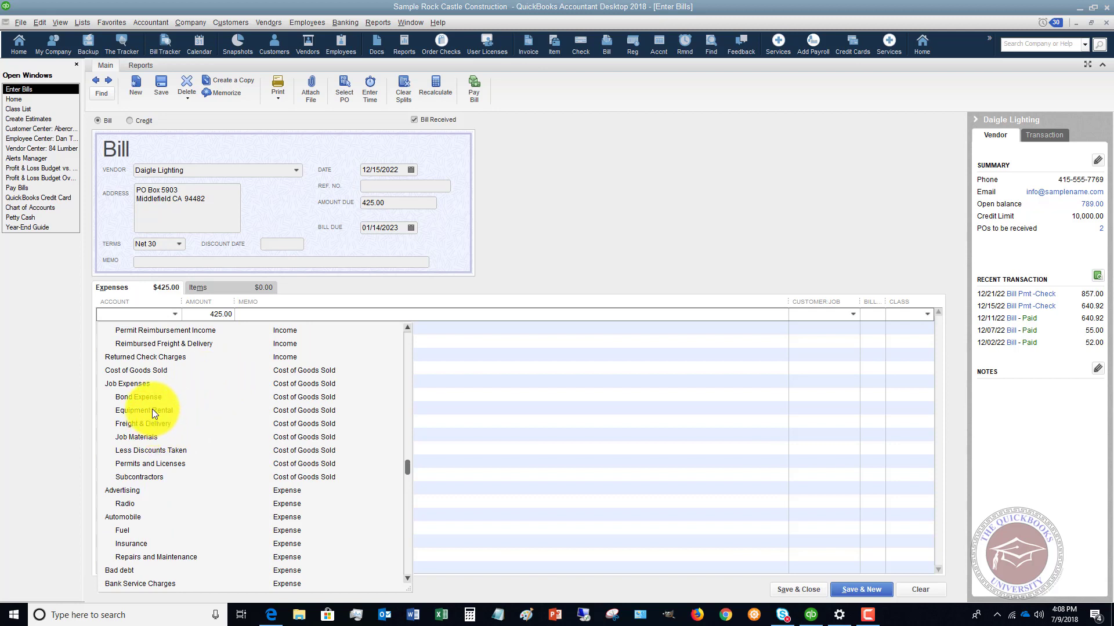
click(147, 437)
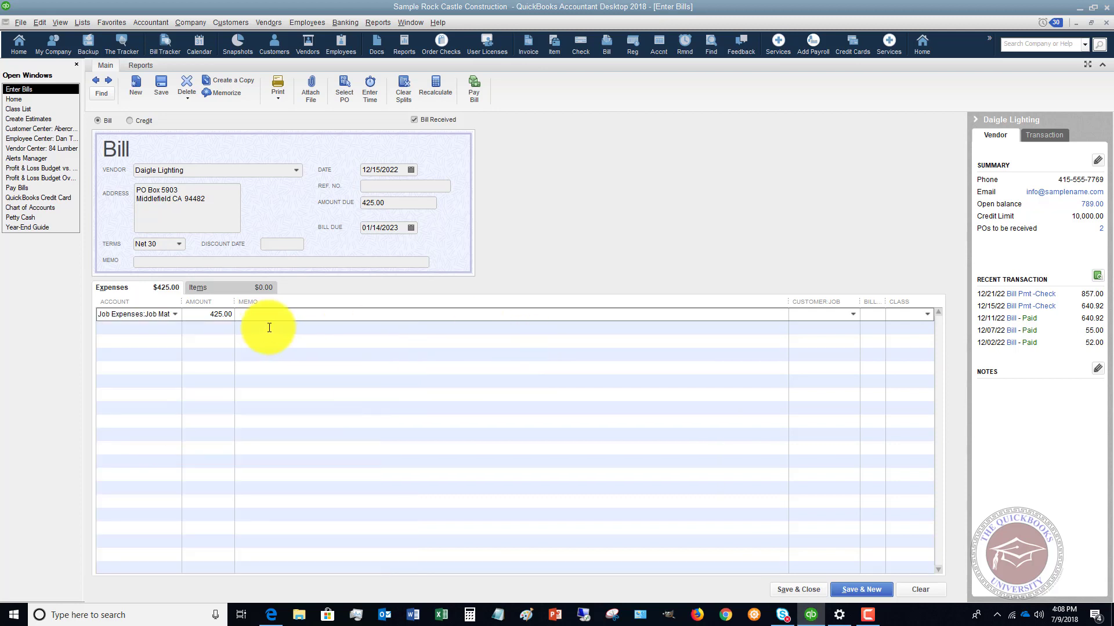
click(853, 314)
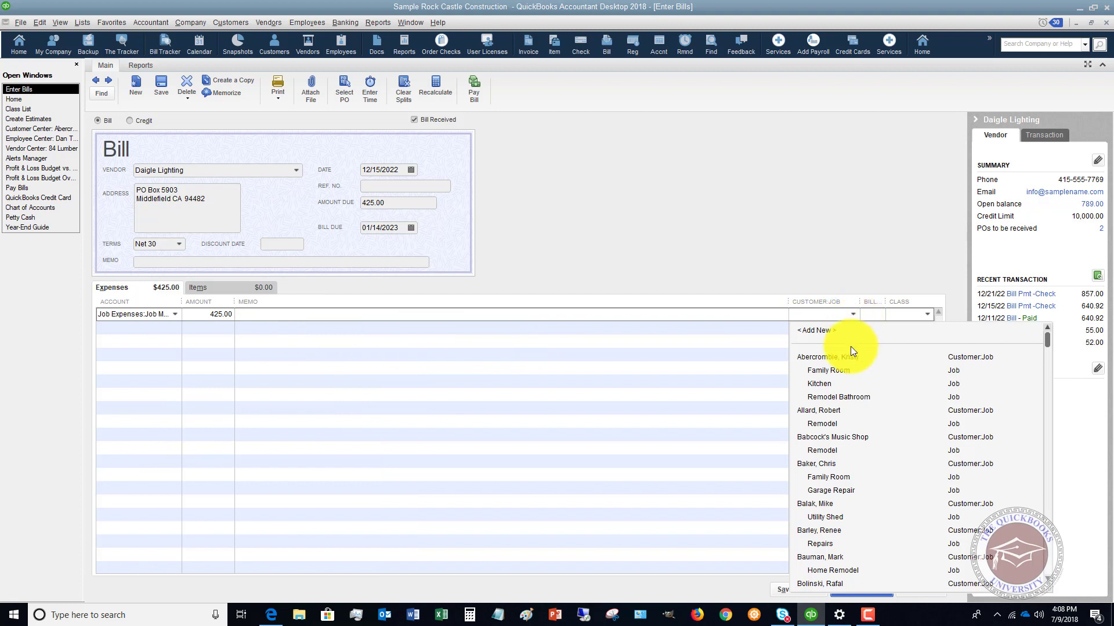
click(839, 375)
click(913, 314)
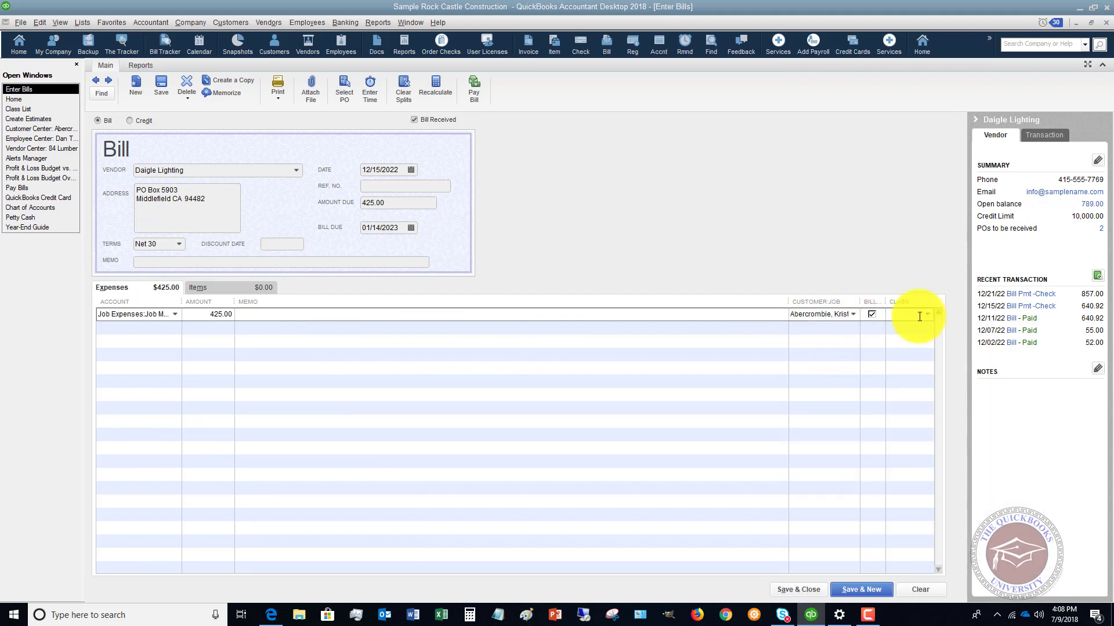
click(927, 315)
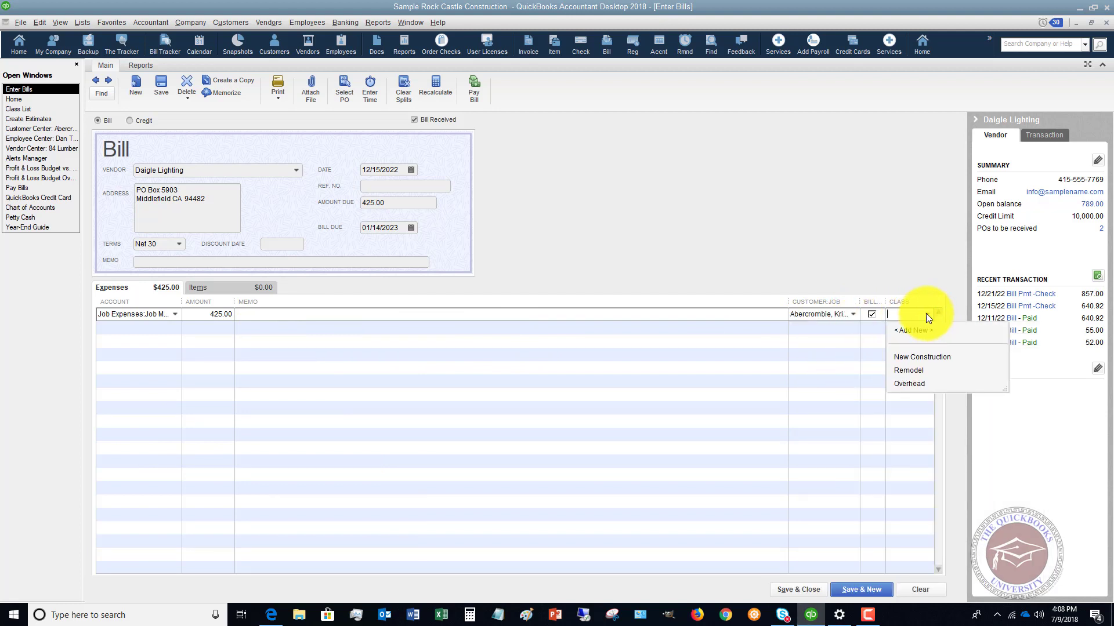
click(908, 371)
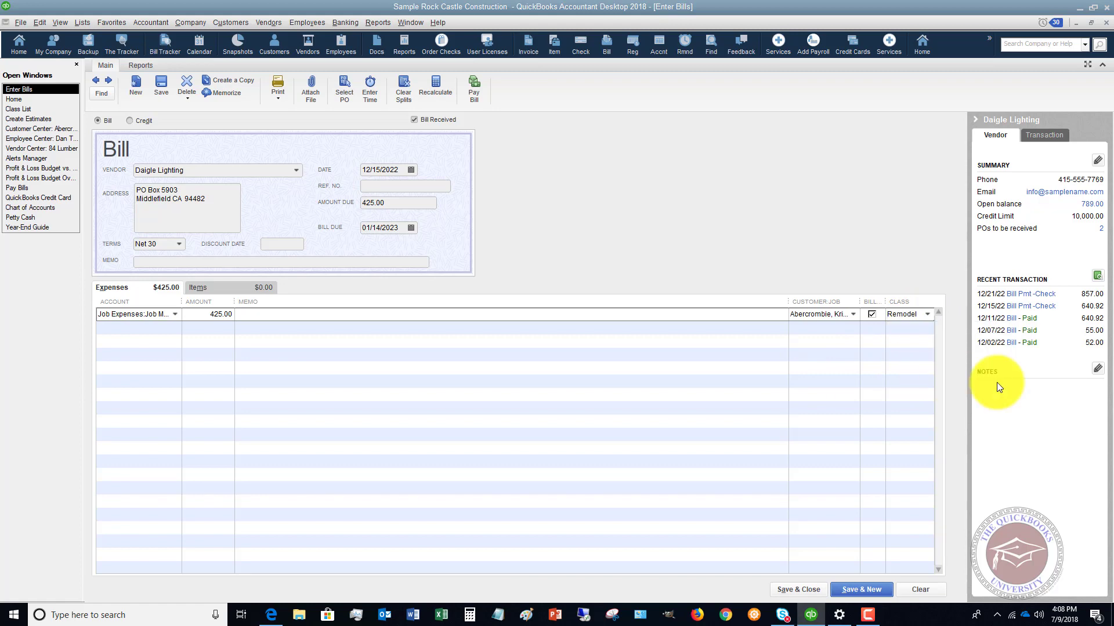
click(800, 588)
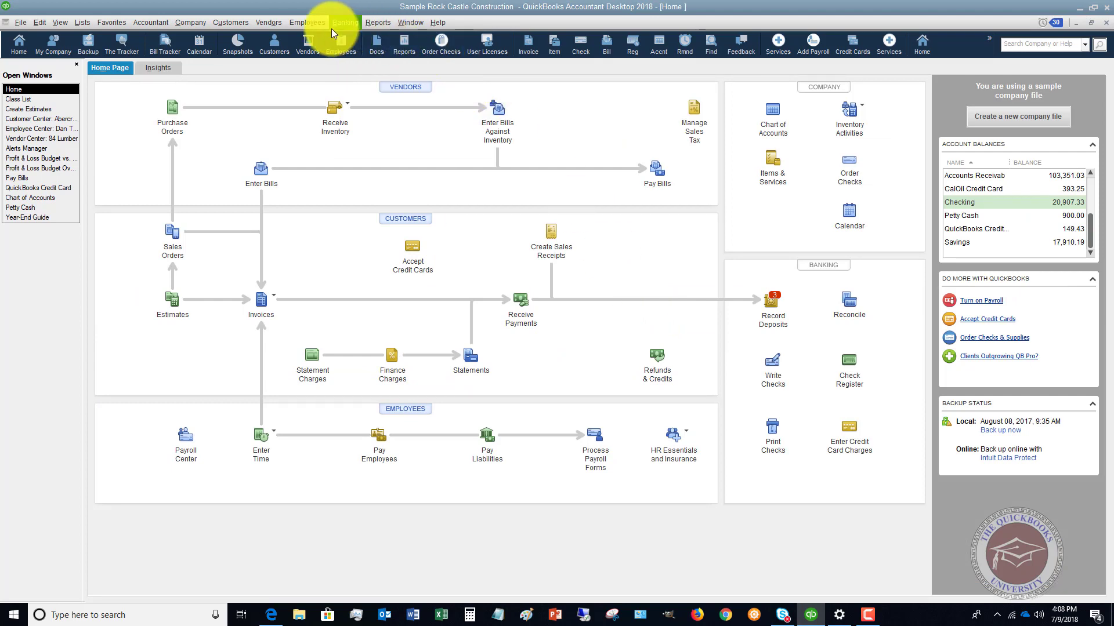
- Open Profit & Loss by Class for January 1–December 15, 2022 and scroll through the class totals
click(374, 22)
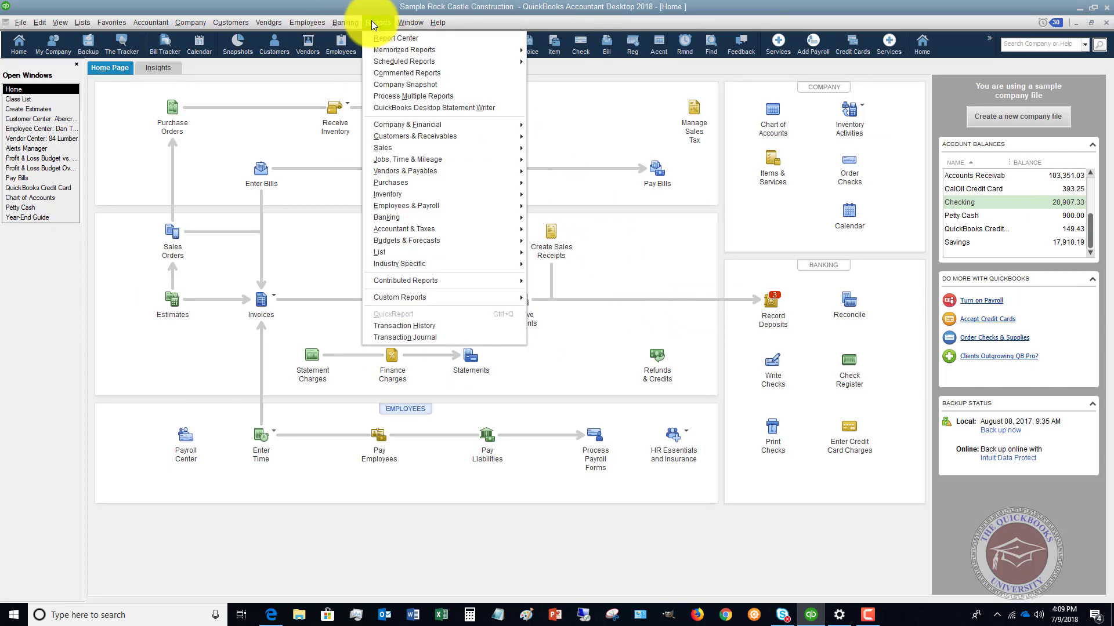
mouse_move(420, 130)
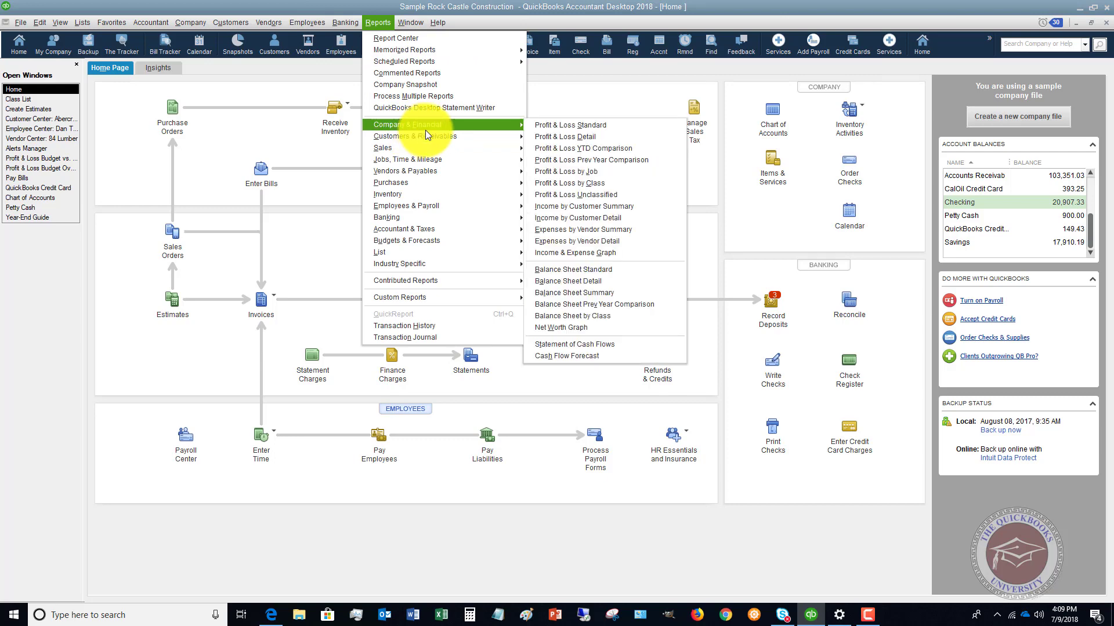
click(566, 182)
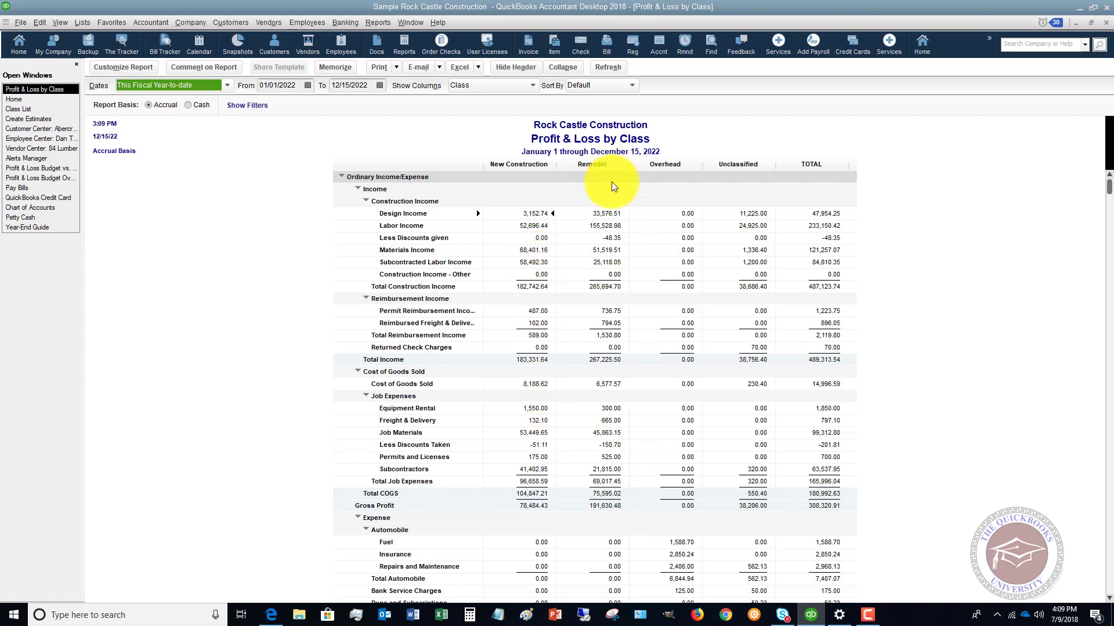
scroll(696, 348, down, 2)
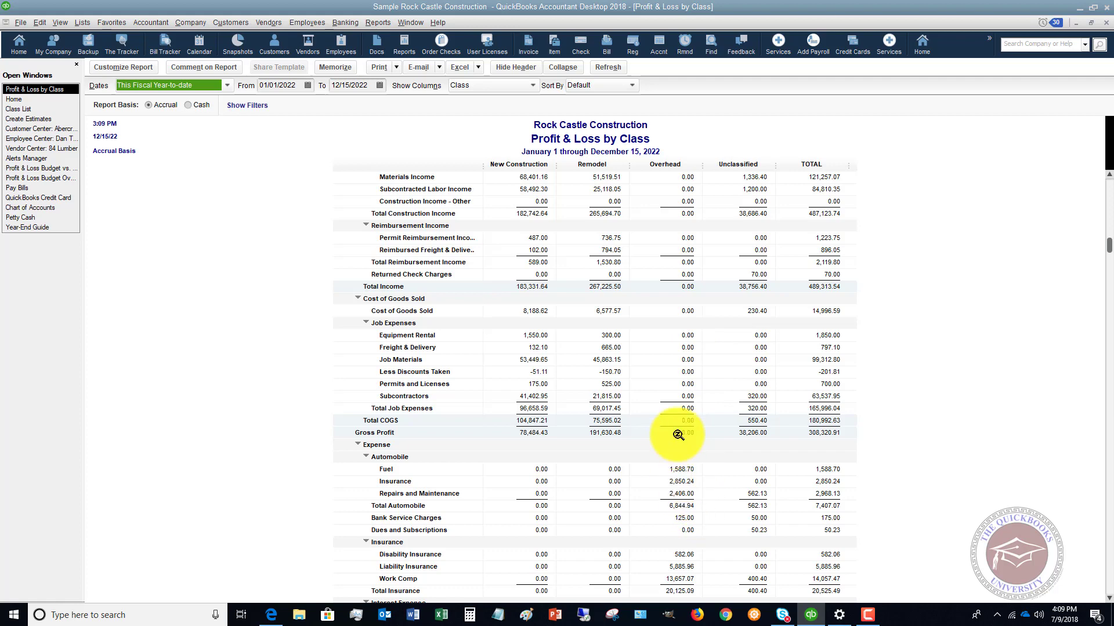
scroll(676, 377, up, 1)
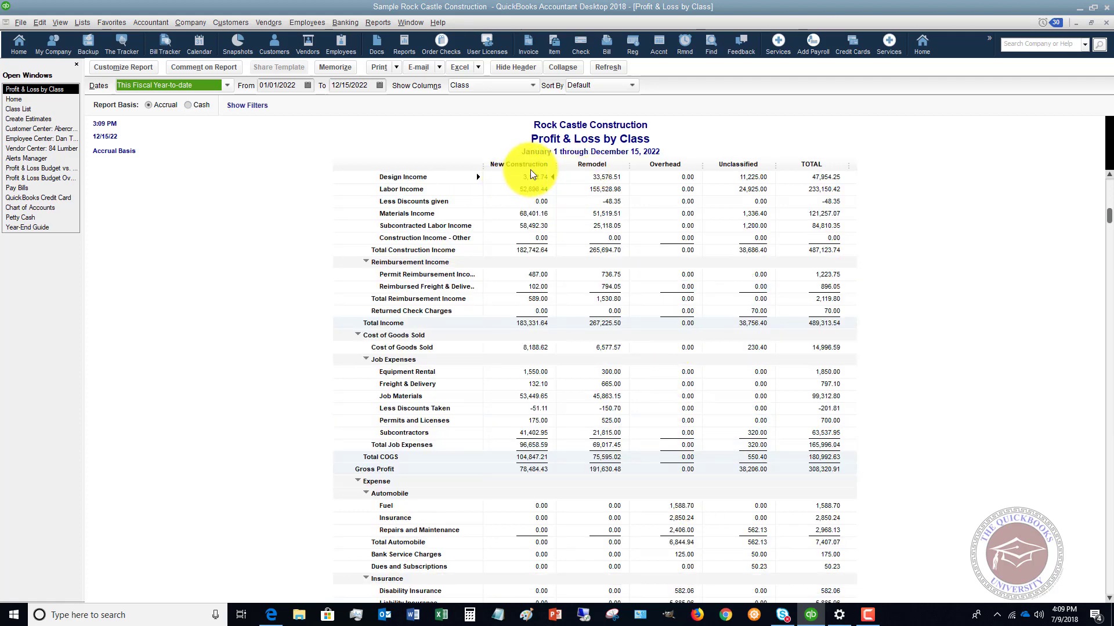
scroll(791, 238, up, 1)
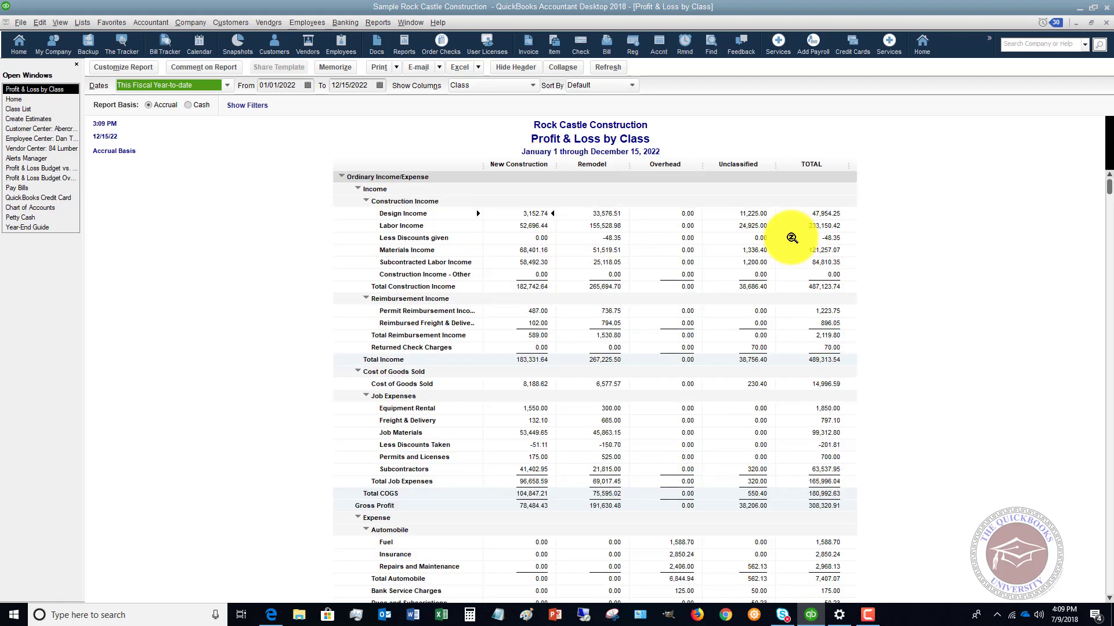
double_click(752, 213)
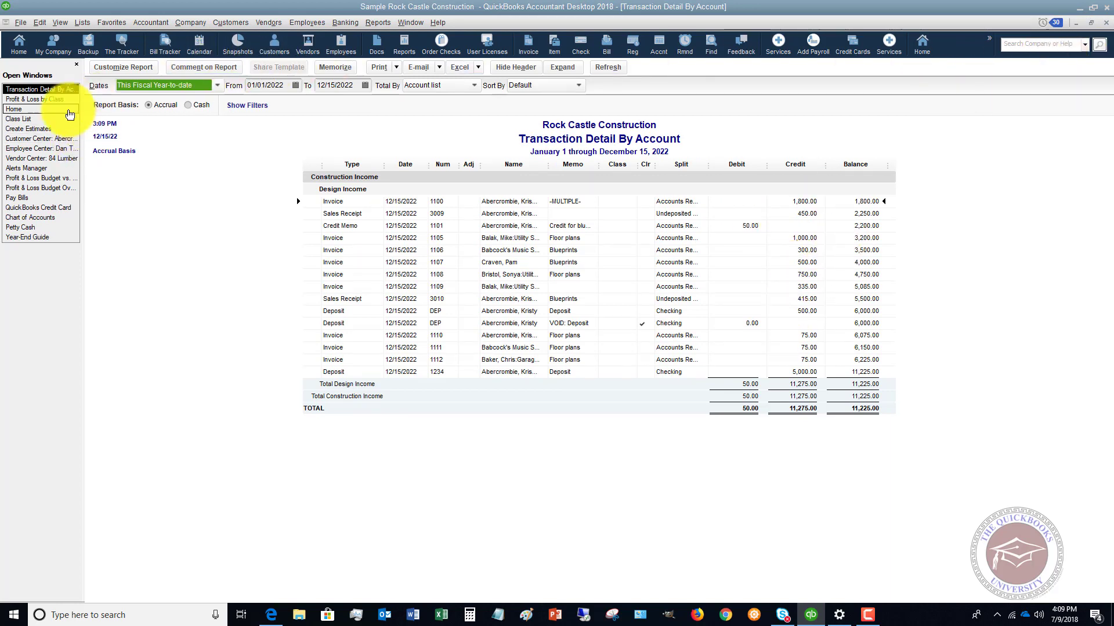
click(23, 98)
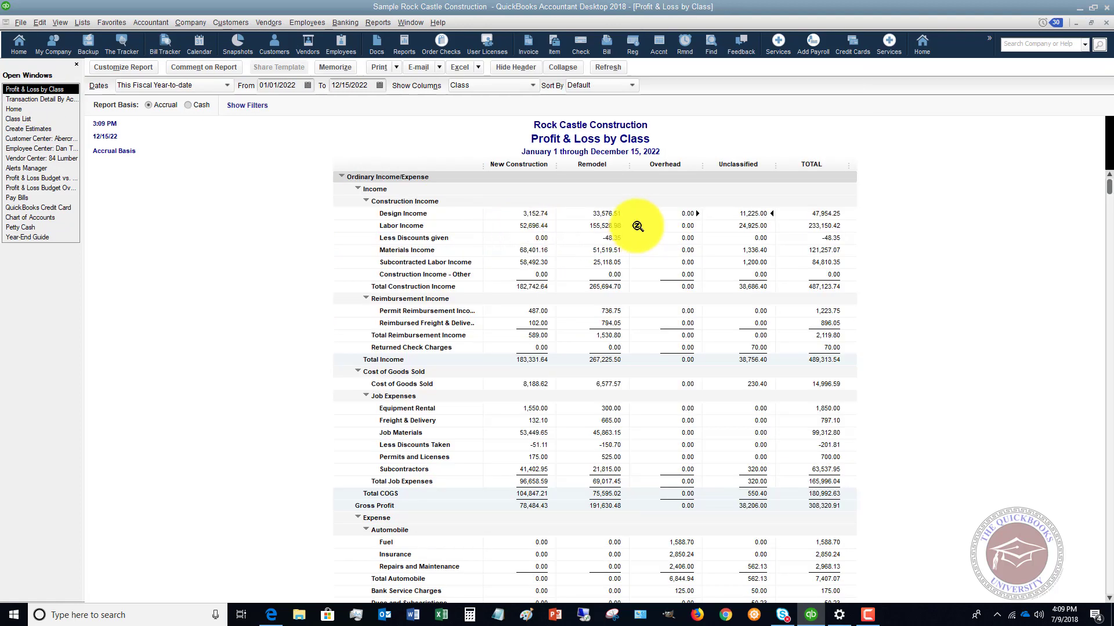